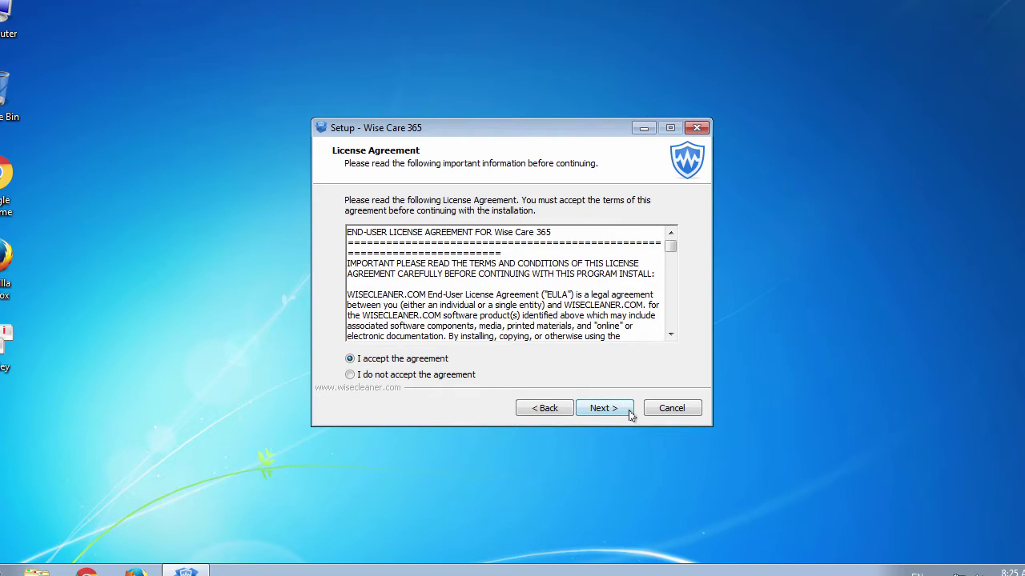
Continue past the accepted license agreement and install Wise Care 365 in C:\Program Files\Wise\Wise Care 365.
click(604, 407)
click(626, 409)
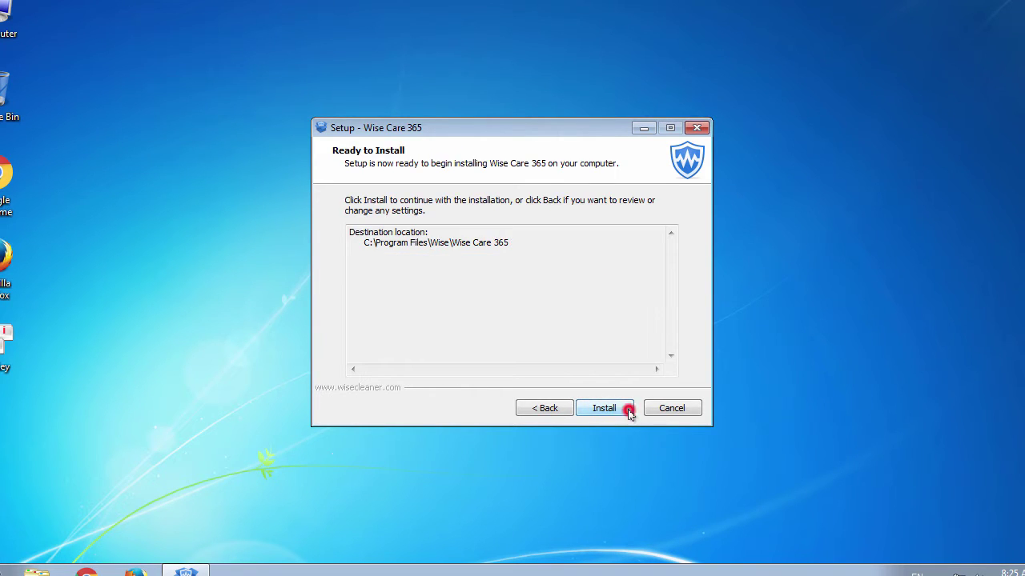
click(604, 408)
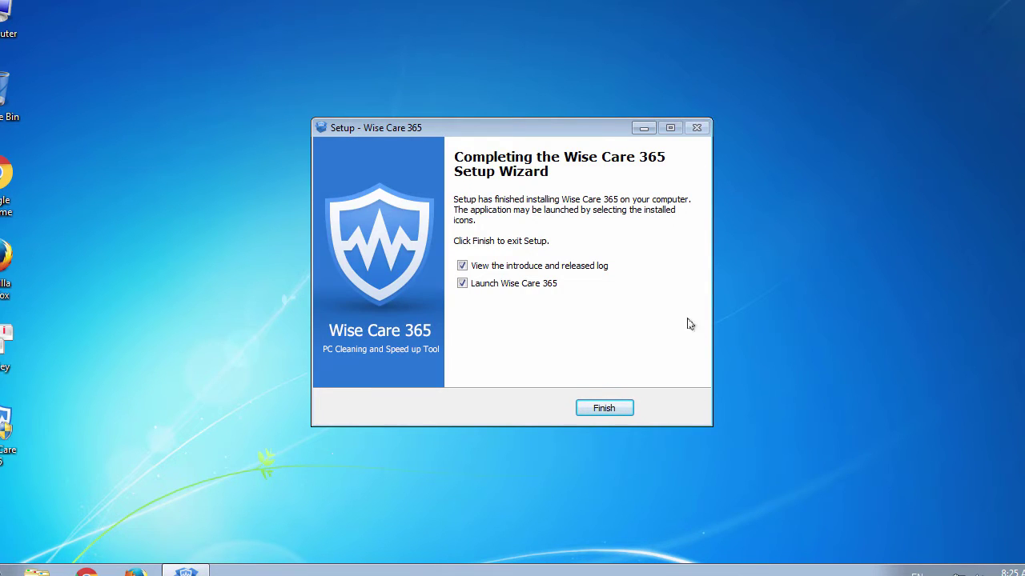
Finish setup without viewing the introduction and release log, launch Wise Care 365 and allow it to make changes to the computer.
click(601, 267)
click(622, 411)
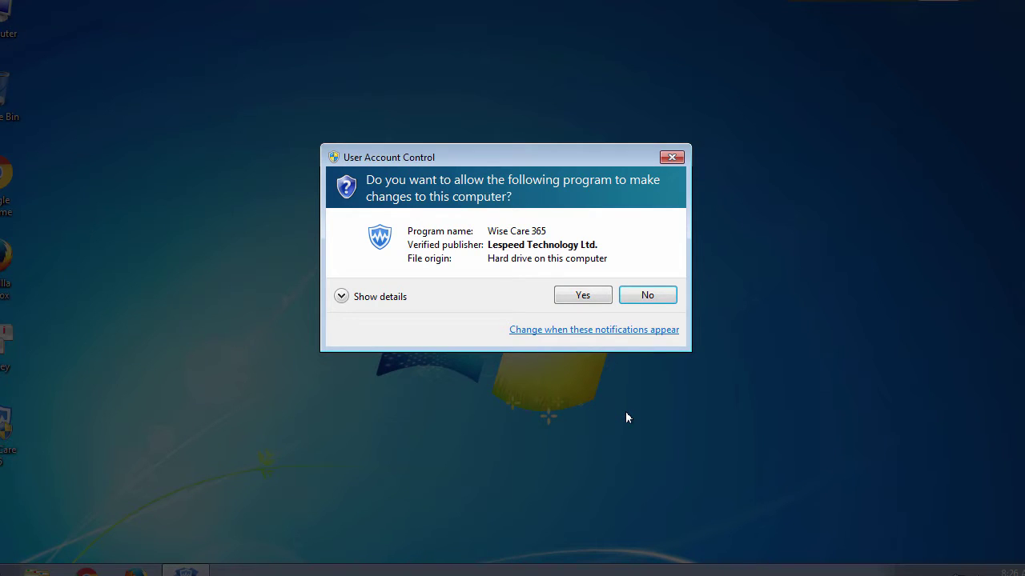
click(583, 295)
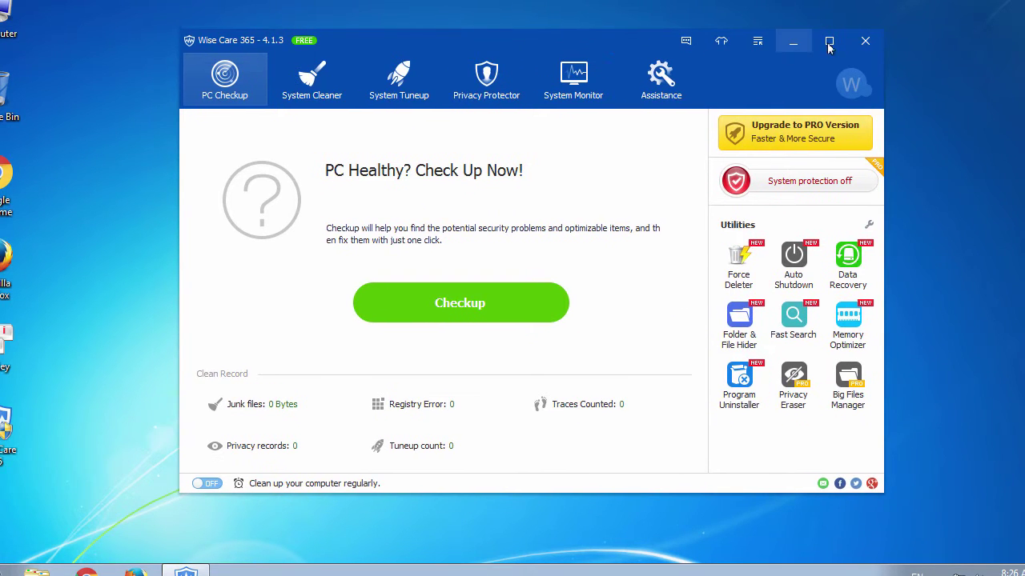
Maximize the Wise Care 365 window, run a PC checkup and fix the detected problems, dismissing the Action Center notification.
click(828, 48)
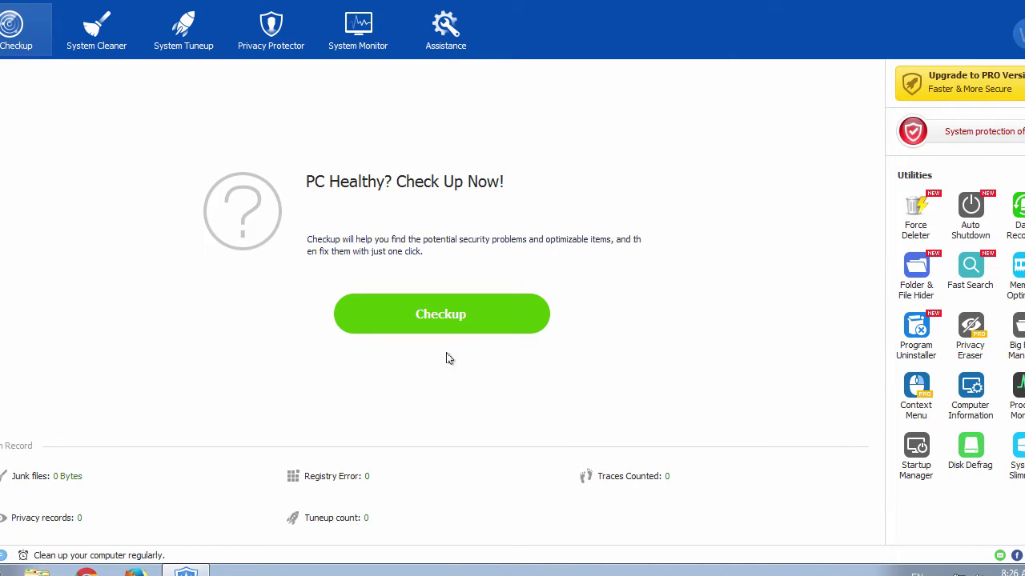
click(472, 320)
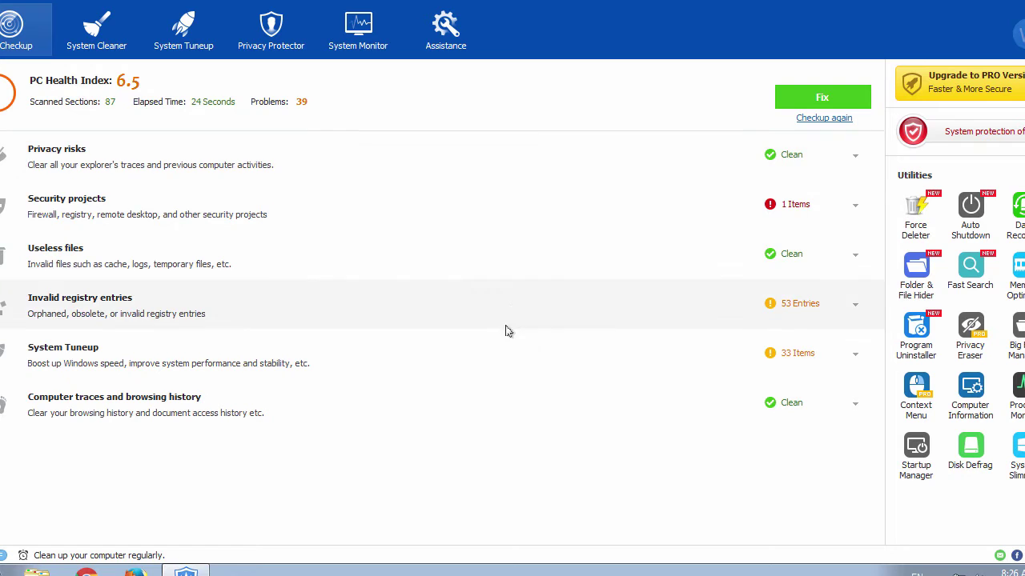
click(824, 98)
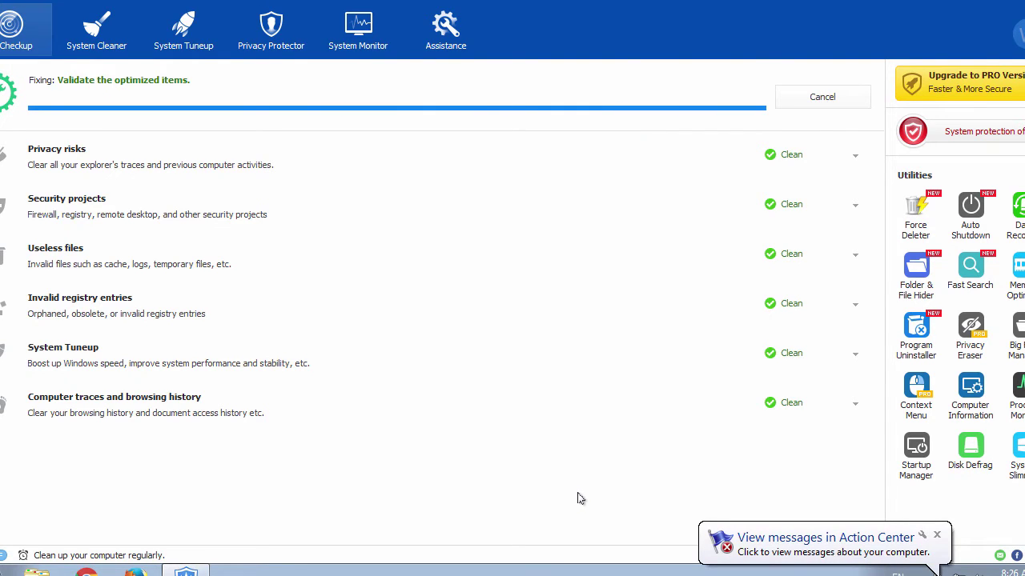
click(937, 534)
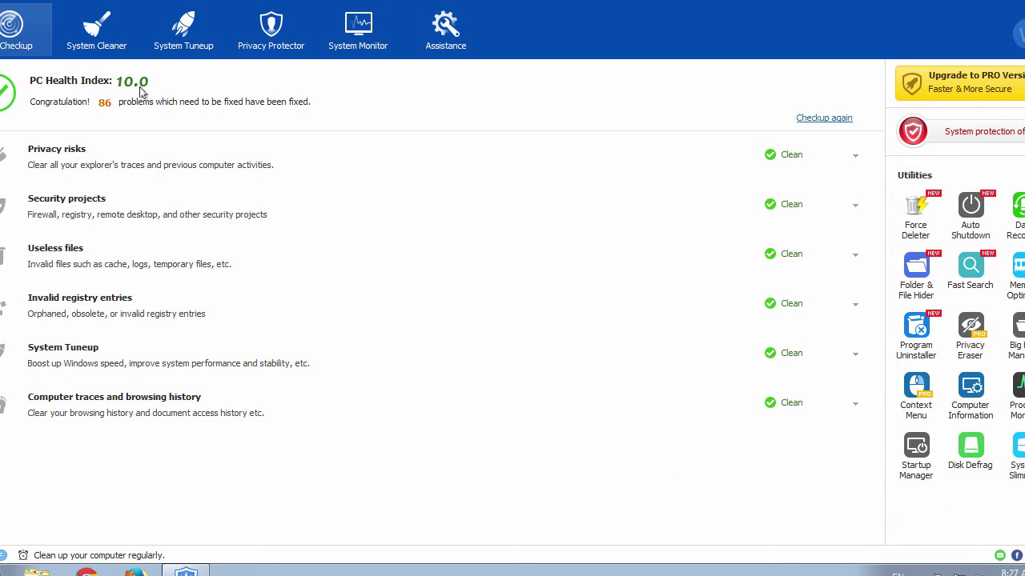
Look through the System Cleaner tools, including Common Cleaner, Advanced Cleaner and System Slimming.
click(94, 33)
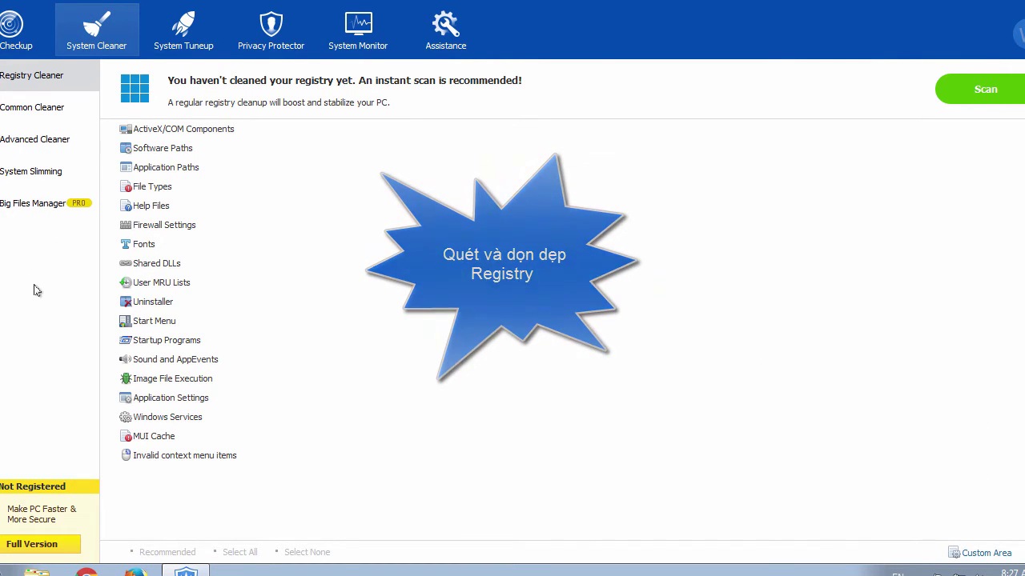
click(22, 112)
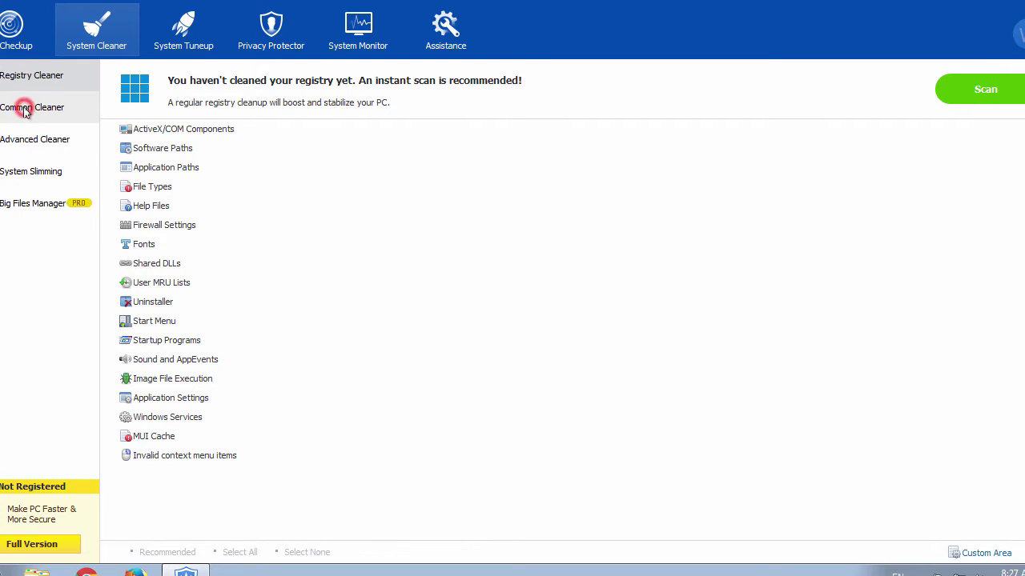
click(27, 145)
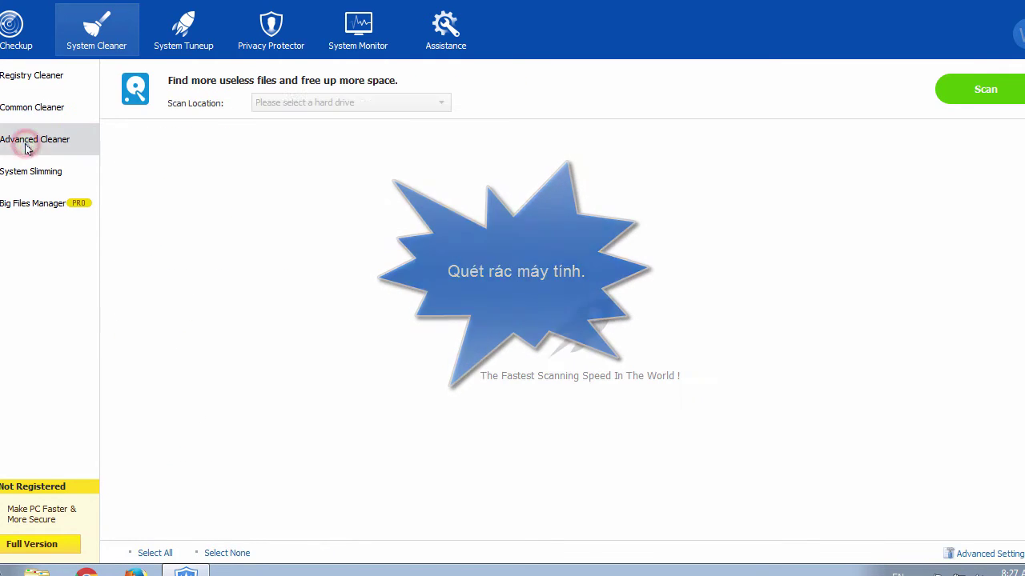
click(27, 168)
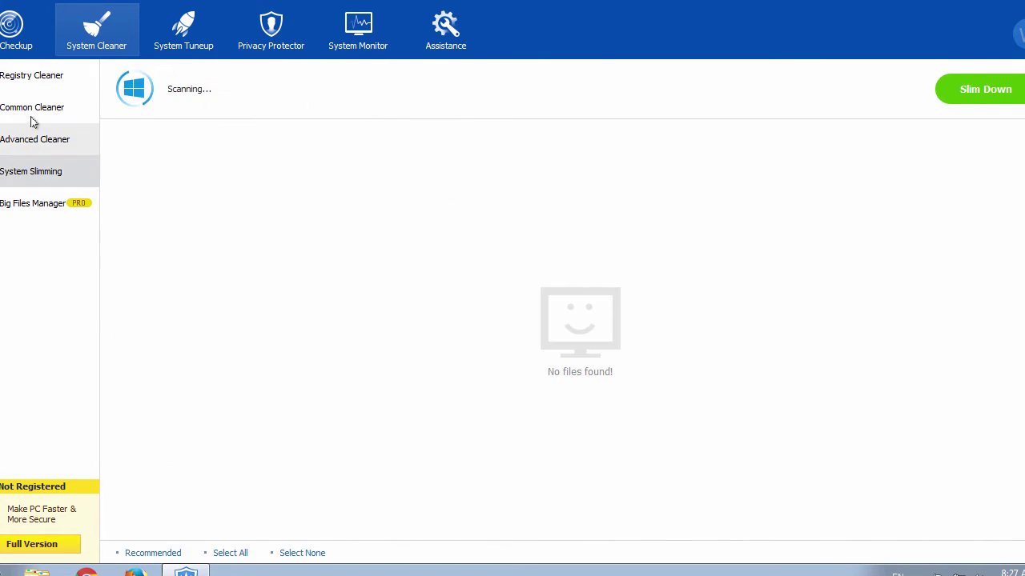
Scan the registry with Registry Cleaner and clean the problems found.
click(30, 74)
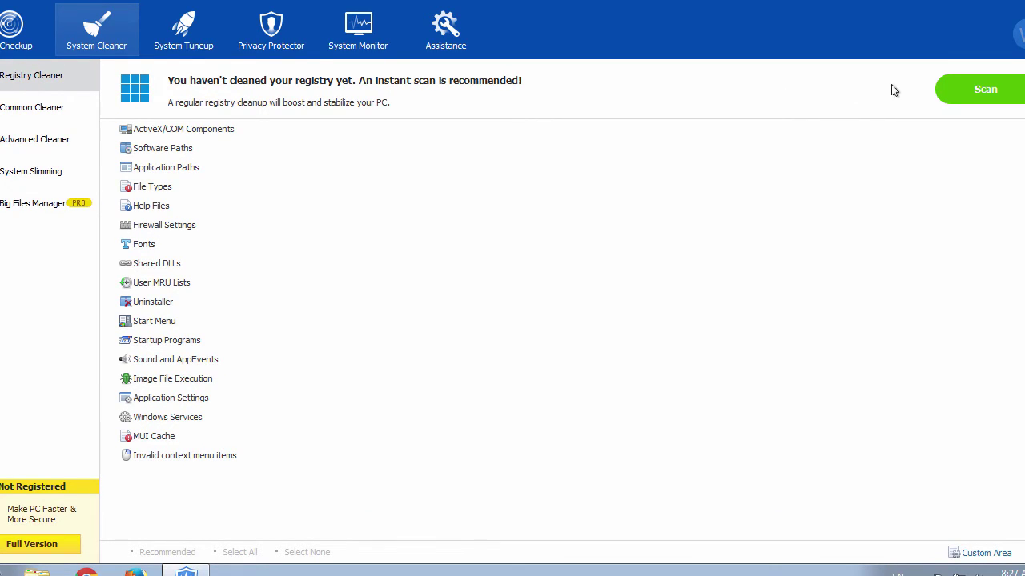
click(998, 95)
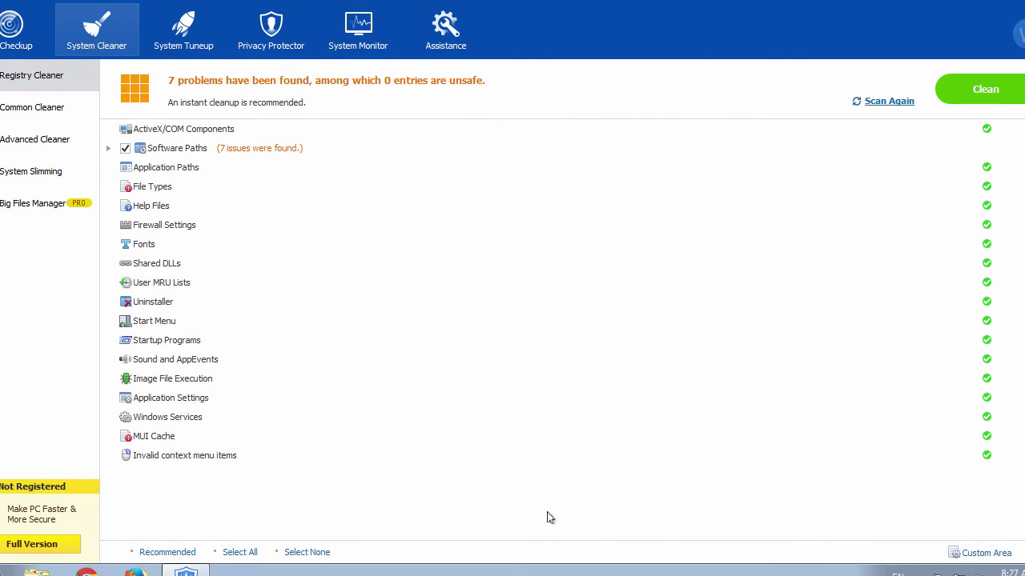
click(994, 89)
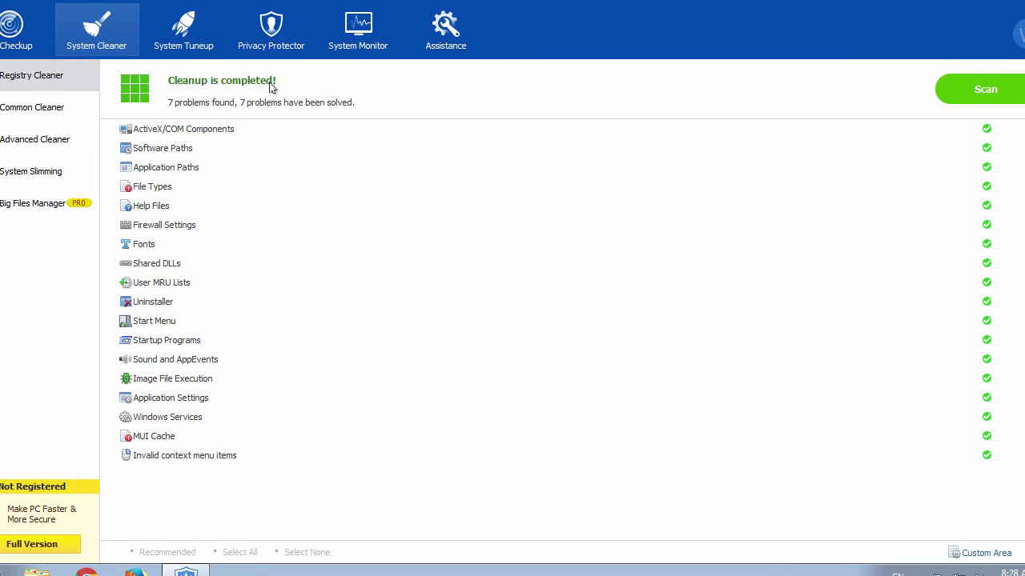
Scan for useless files and traces with Common Cleaner, keeping the default selection, and clean them.
click(48, 115)
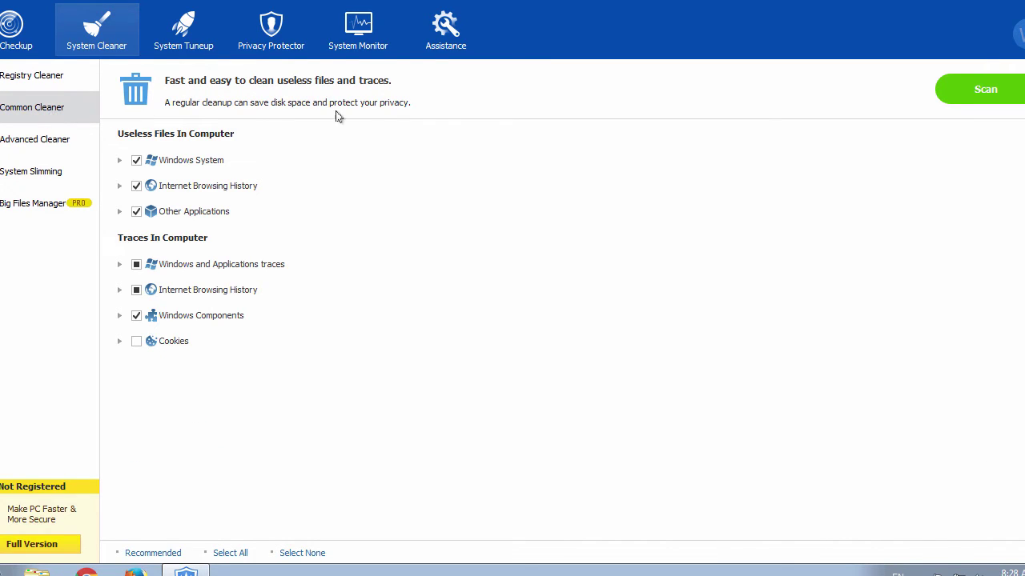
click(991, 97)
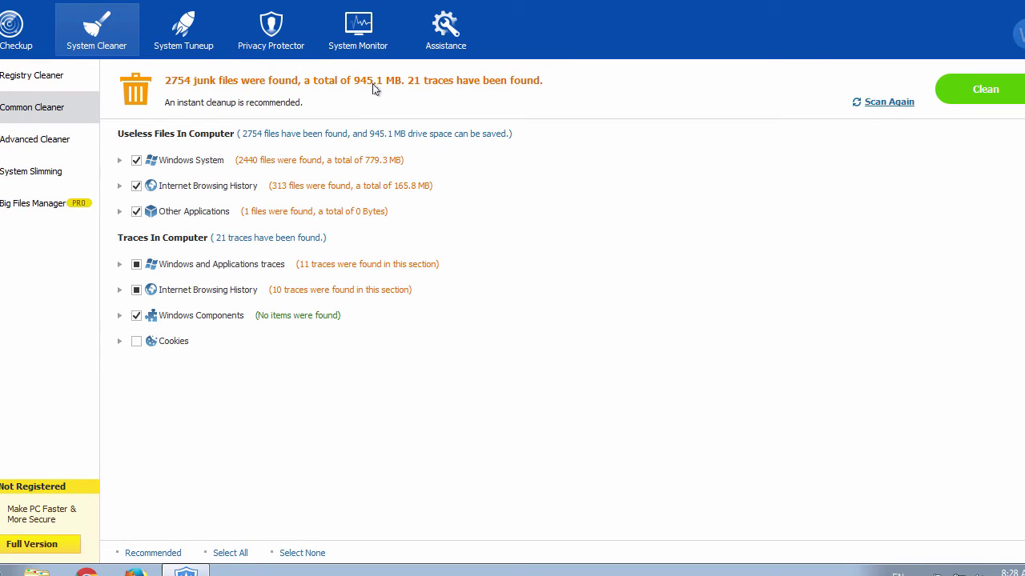
click(989, 90)
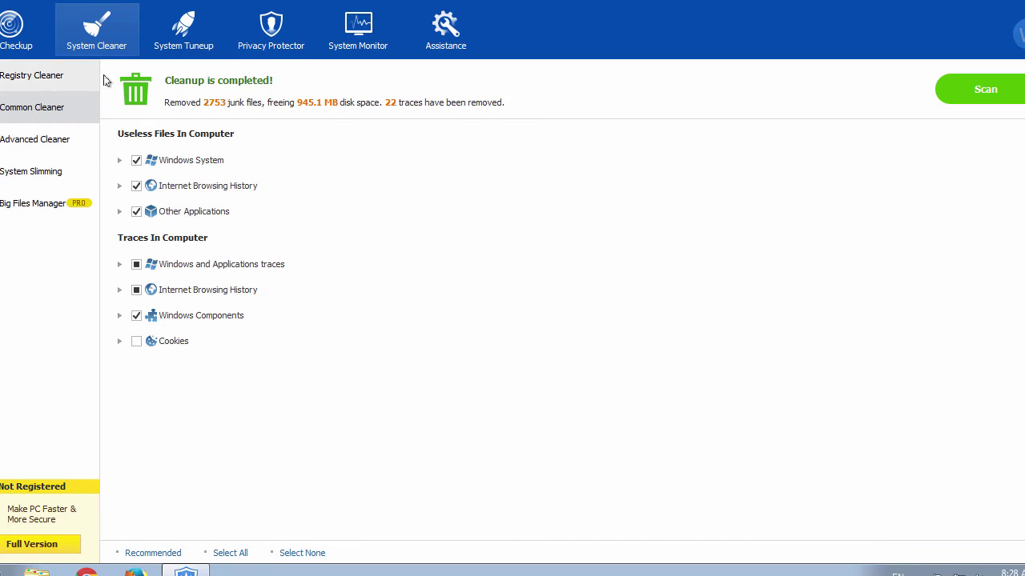
Review the System Optimizer items in System Tuneup, and view the Disk Defrag and Registry Defrag tools.
click(205, 32)
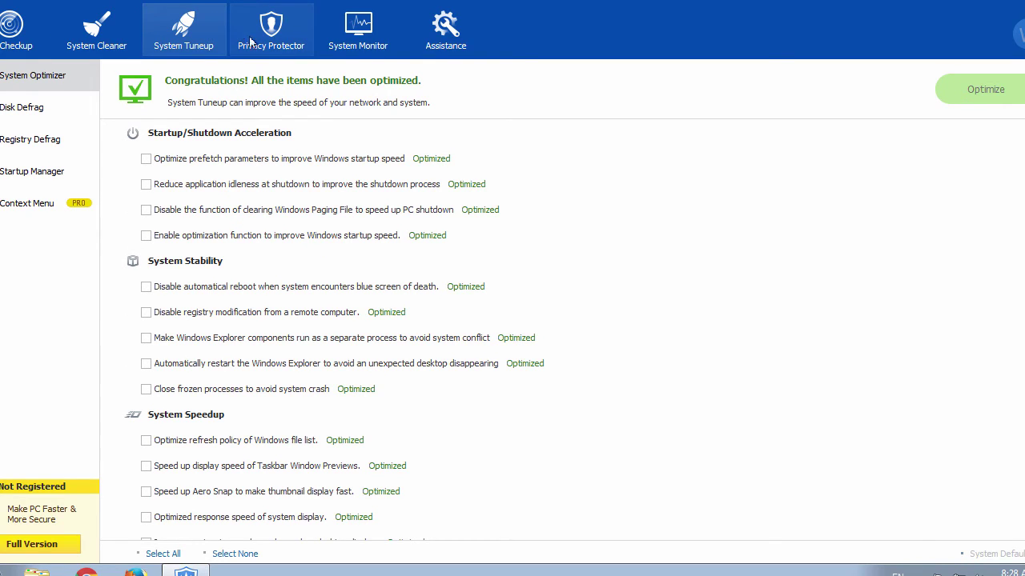
click(46, 83)
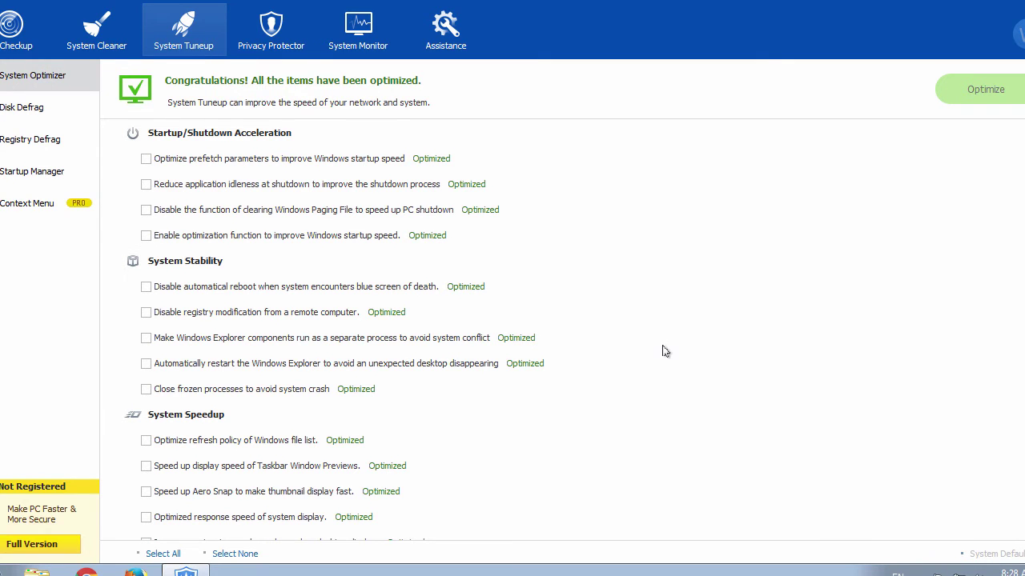
scroll(664, 354, down, 4)
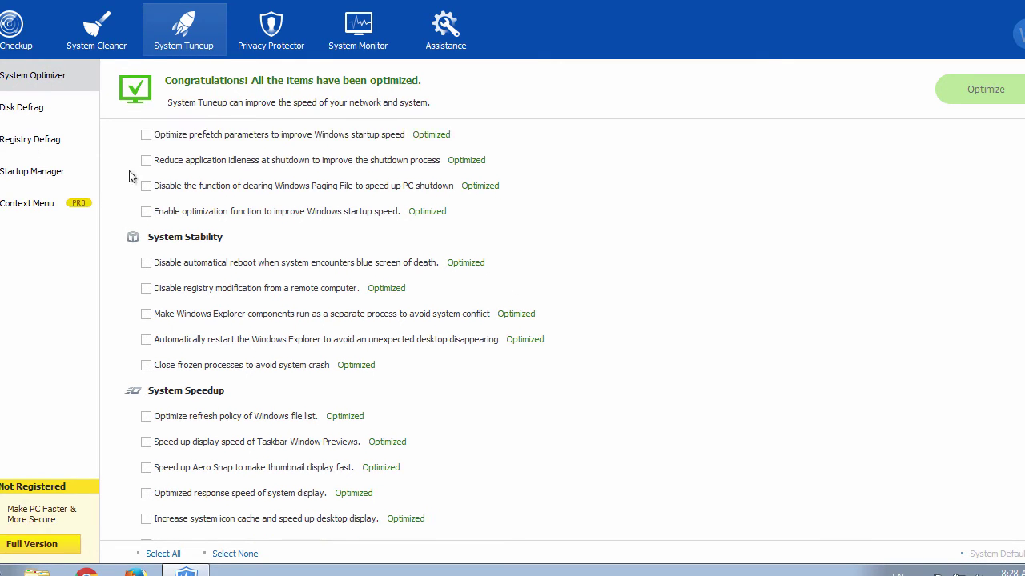
click(4, 112)
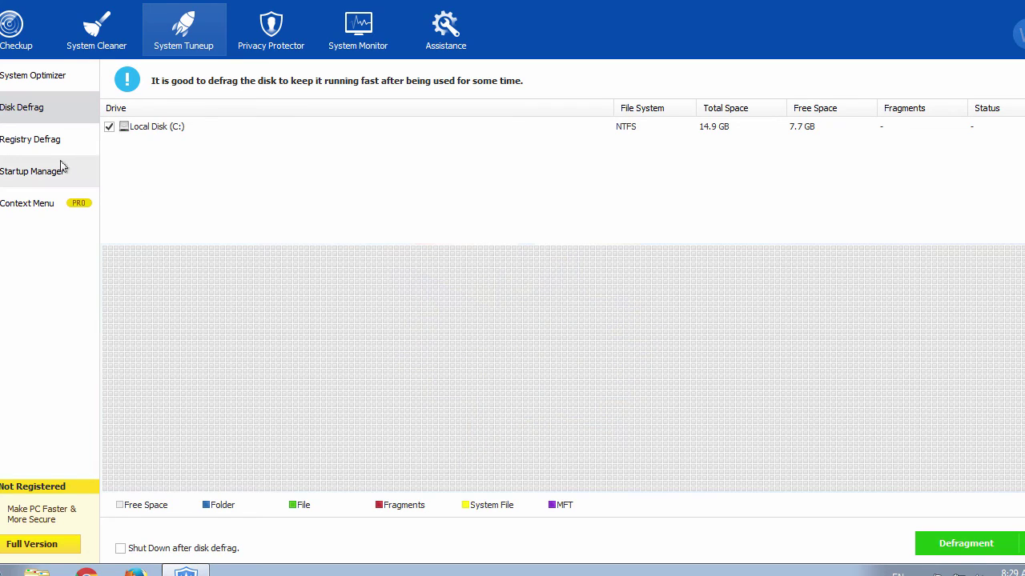
click(45, 142)
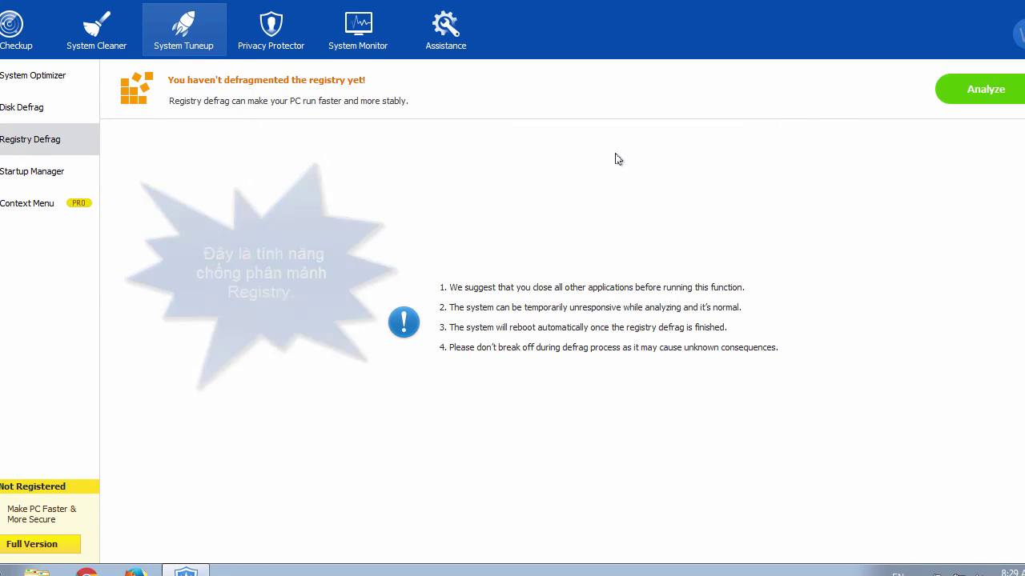
Examine the startup programs and the services listed in Startup Manager.
click(24, 177)
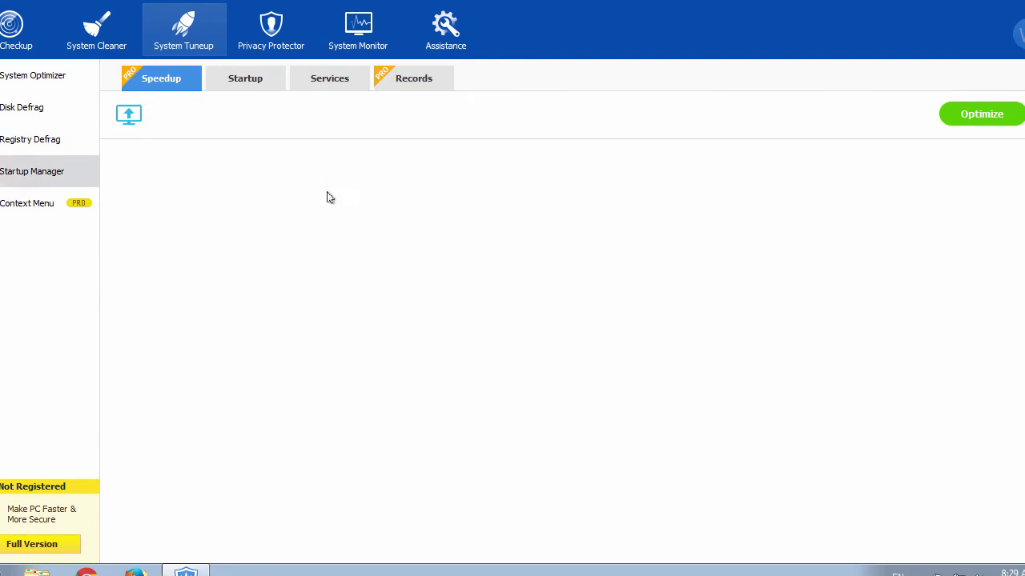
click(254, 83)
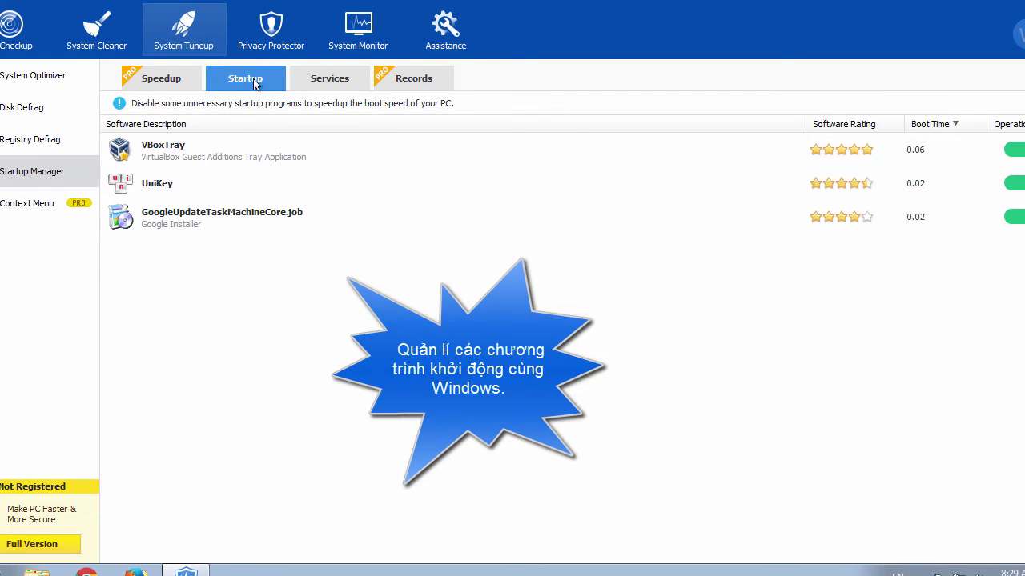
click(324, 80)
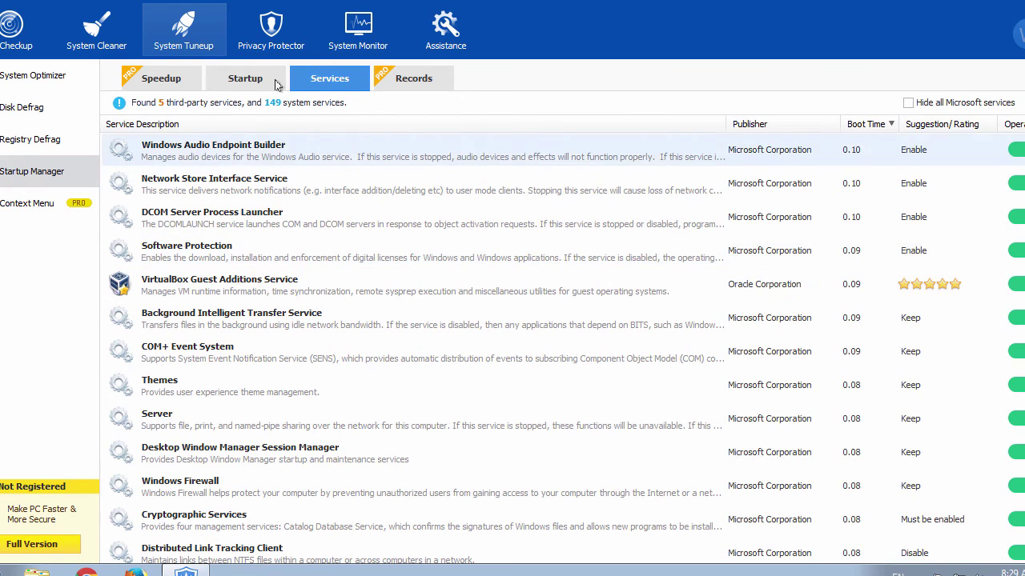
View Privacy Protector's Disk Eraser, and check the running processes and hardware overview in System Monitor.
click(270, 45)
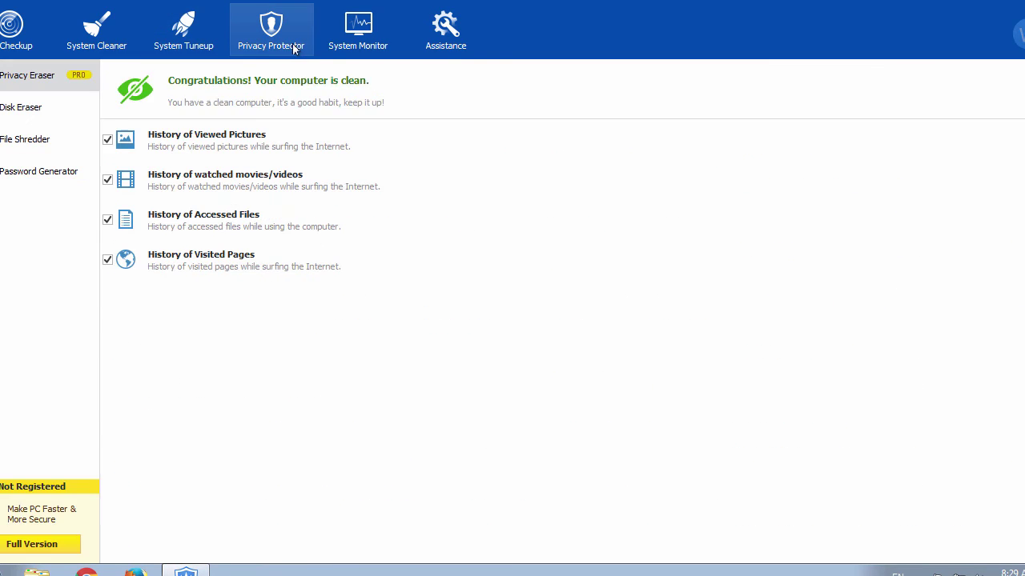
click(37, 111)
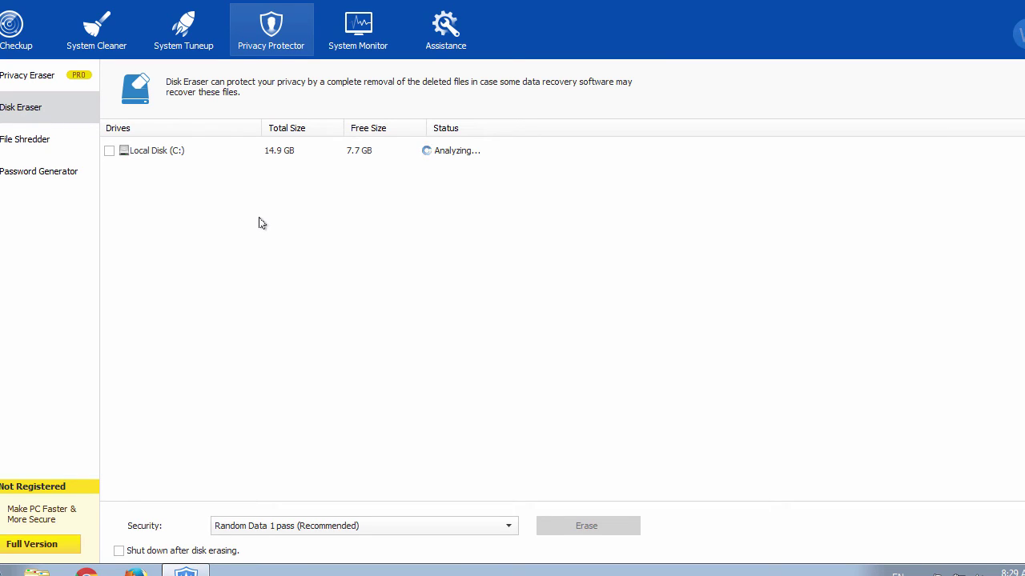
click(369, 42)
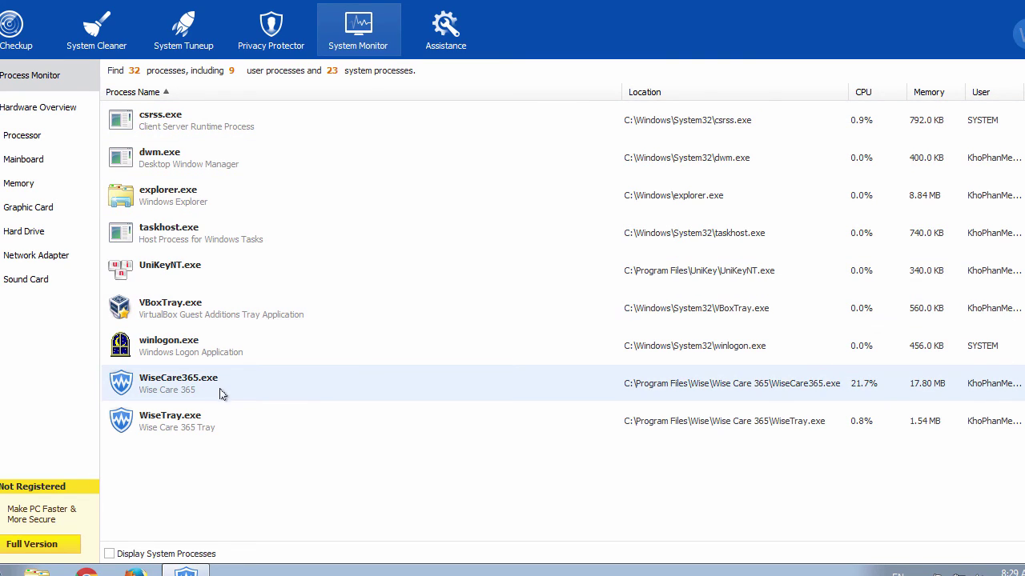
click(32, 110)
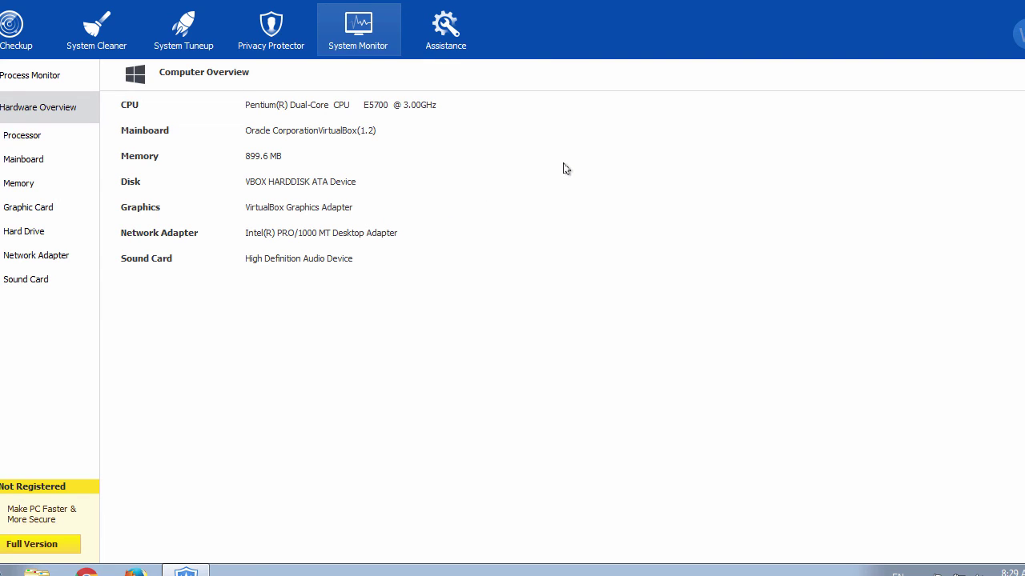
Return to the PC Checkup overview and close the Wise Care 365 window.
click(16, 30)
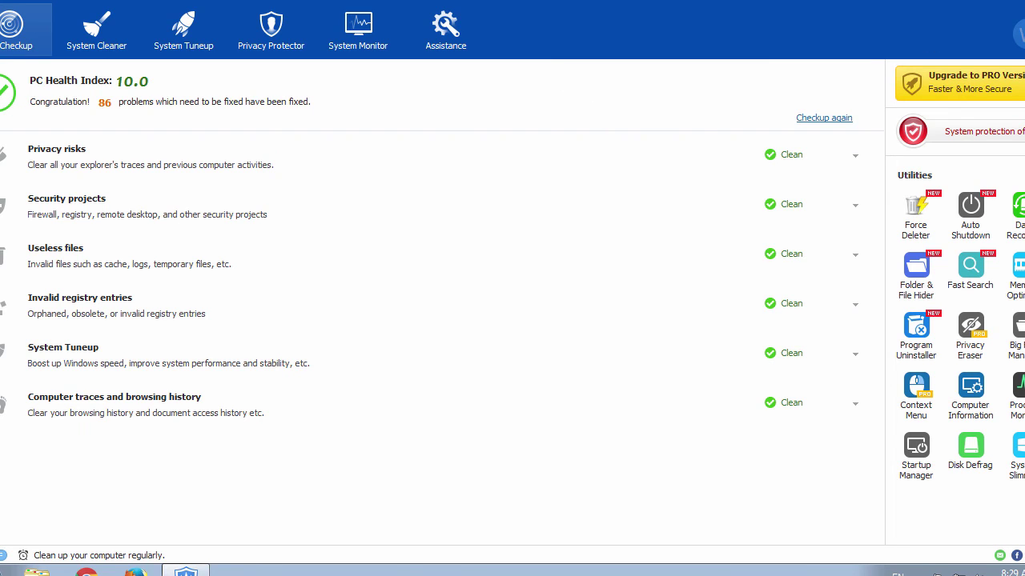
click(1023, 1)
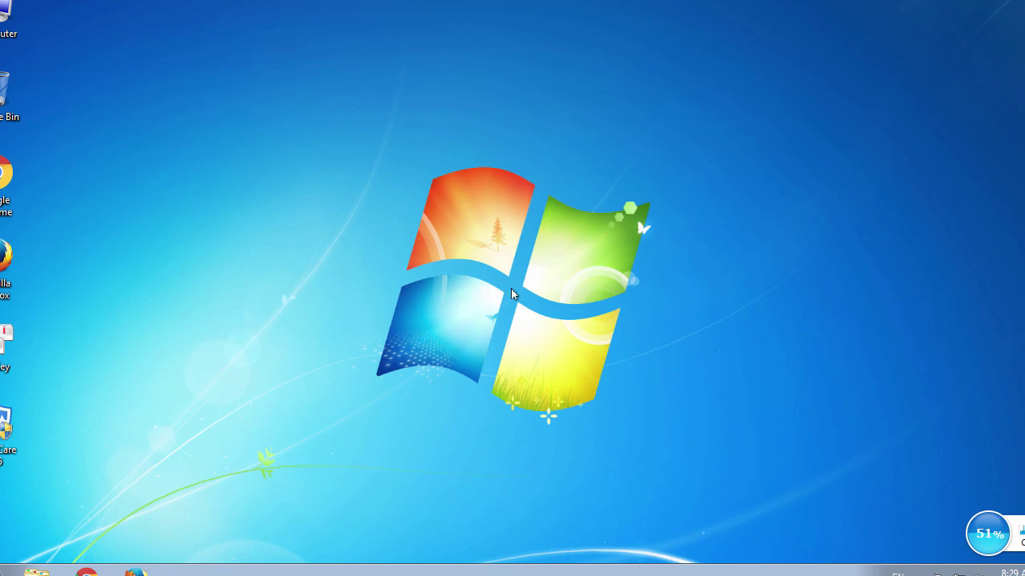